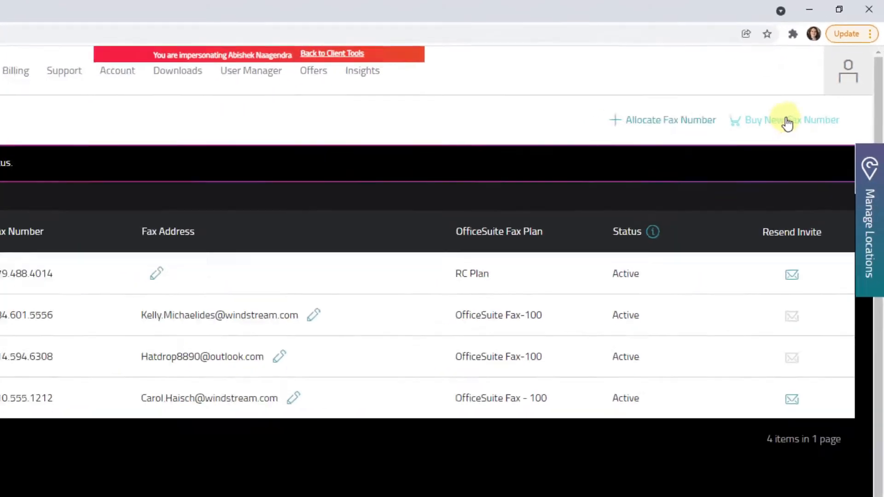
# Start an order for a new fax number on the OfficeSuite Fax - 100 plan.
pyautogui.click(736, 182)
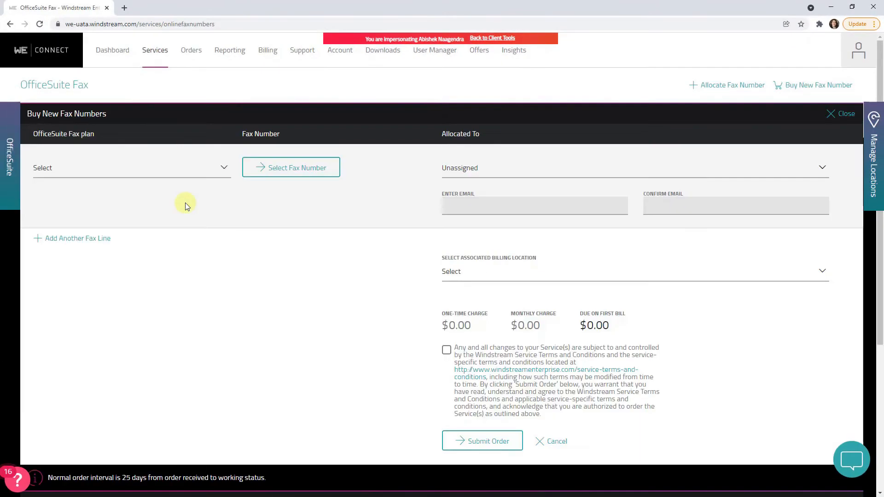
pyautogui.click(224, 169)
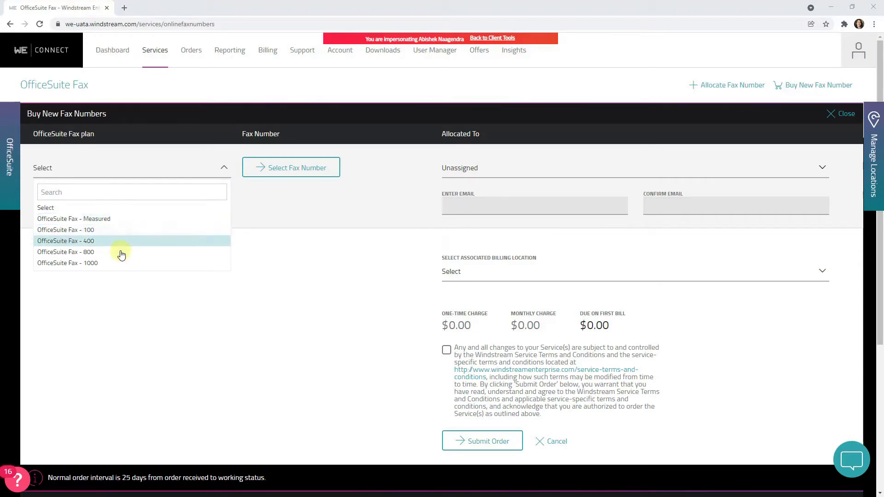
pyautogui.click(93, 233)
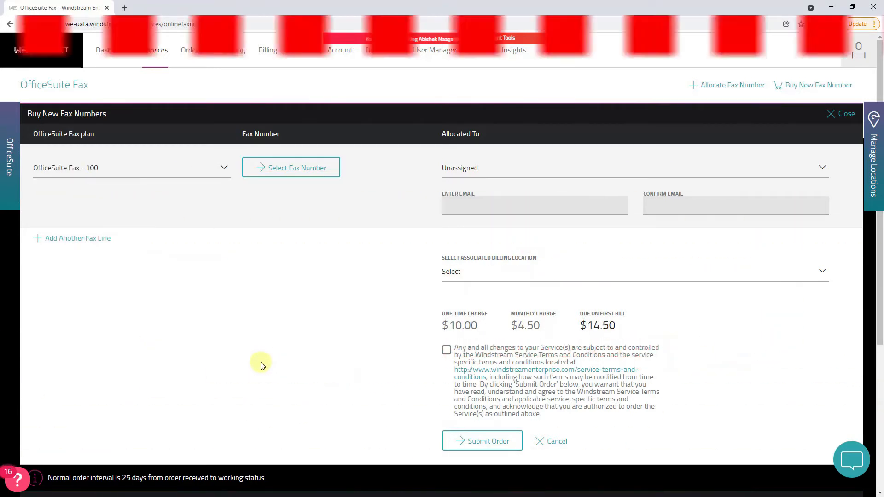
# Choose to request a new fax number for the order, with Pennsylvania as the state.
pyautogui.click(289, 169)
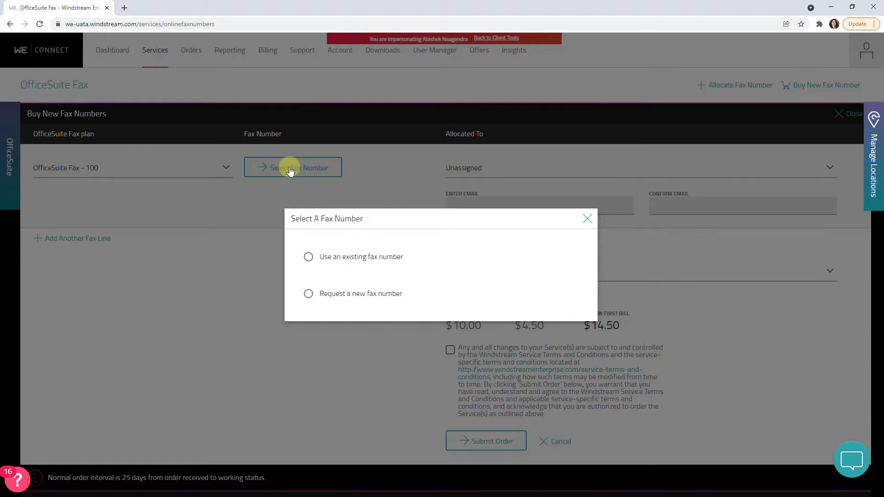
pyautogui.click(308, 295)
pyautogui.click(528, 280)
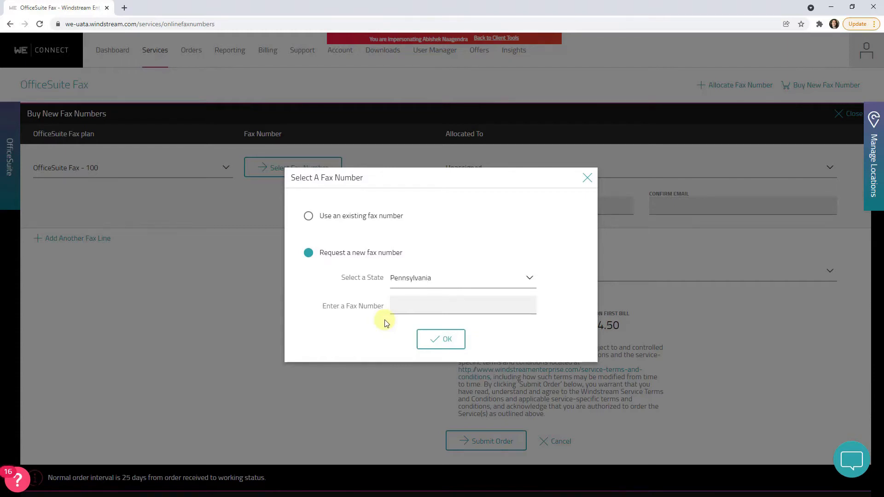
pyautogui.click(392, 313)
pyautogui.write('610-___-____')
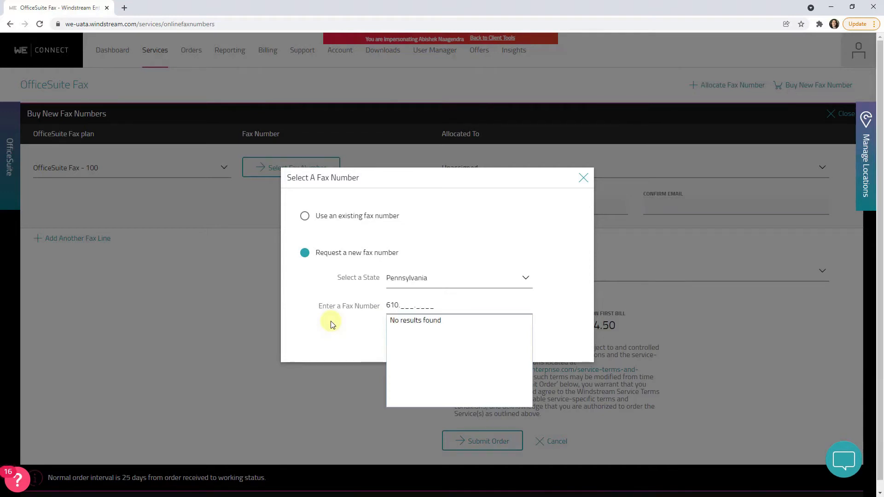
pyautogui.press('BackSpace')
pyautogui.press('BackSpace')
pyautogui.press('BackSpace')
# Look up fax numbers in area code 484 and confirm the first available one for the order.
pyautogui.write('484')
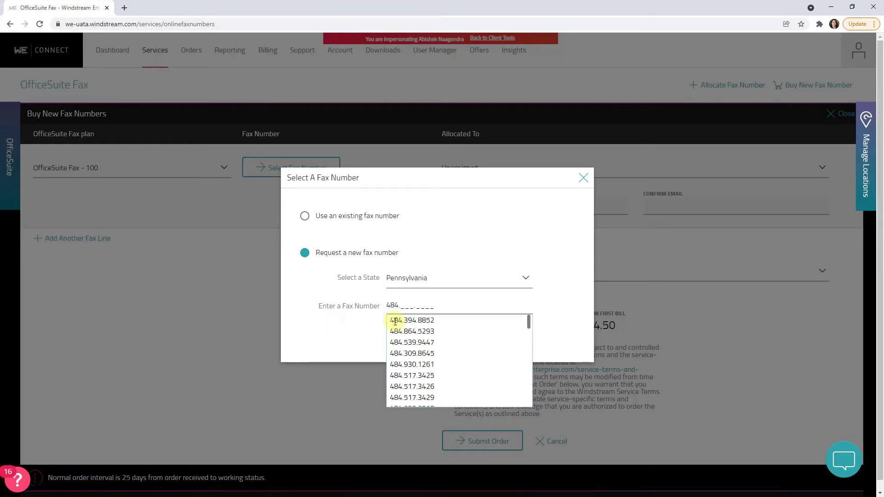
pyautogui.click(417, 320)
pyautogui.click(442, 343)
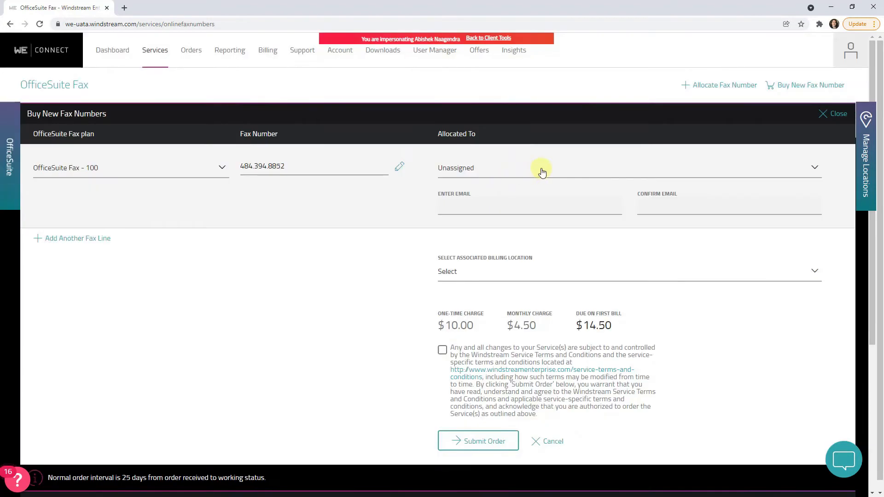
# Allocate the new fax line to the fourth listed user and choose its associated billing location.
pyautogui.click(491, 176)
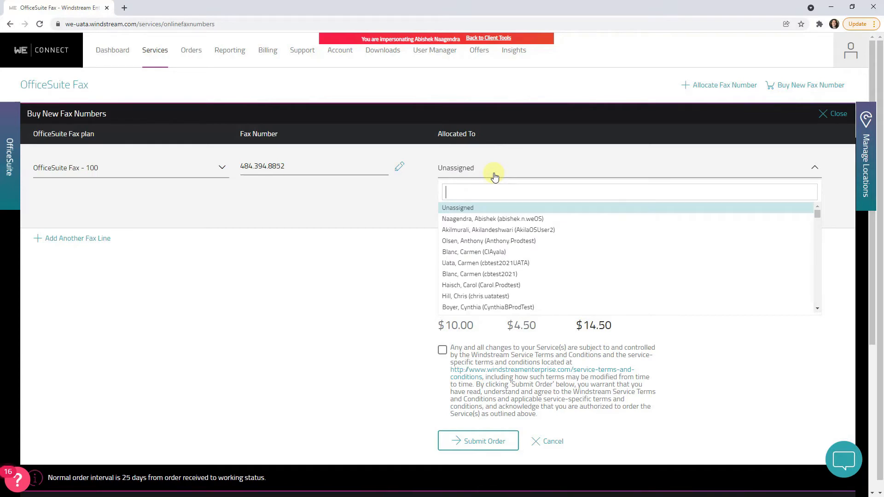
pyautogui.click(478, 255)
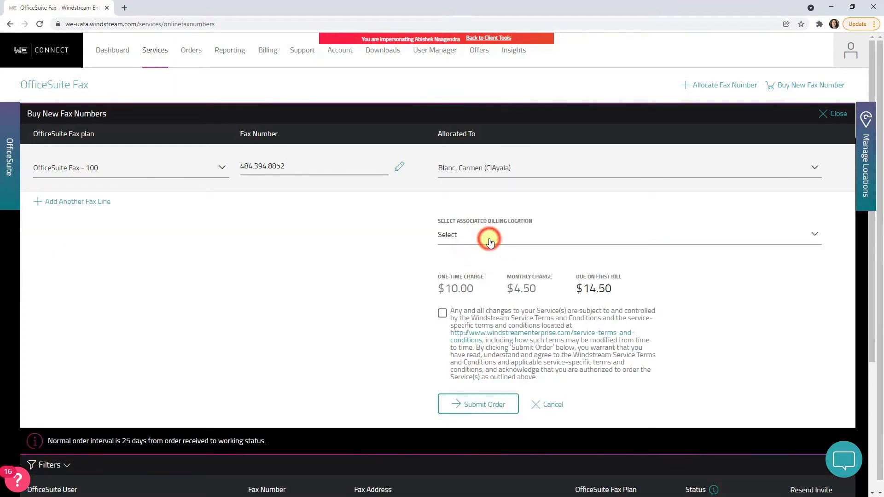
pyautogui.click(489, 242)
pyautogui.click(506, 285)
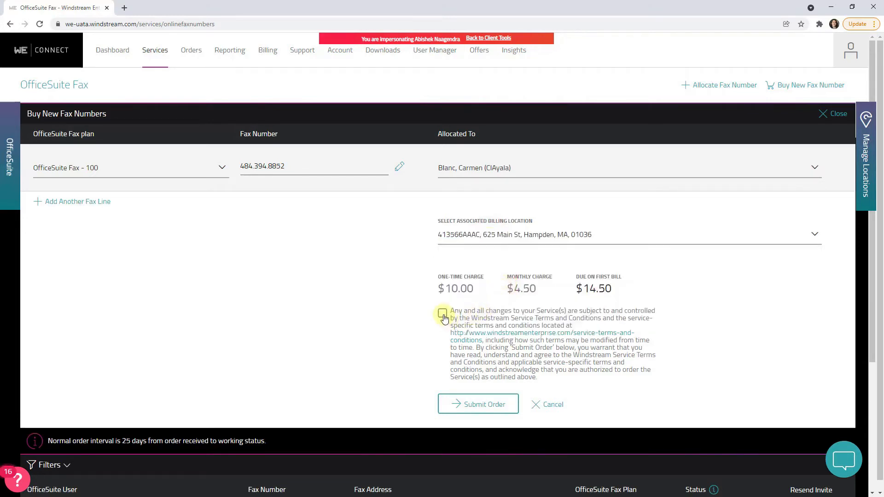
# Accept the service terms and conditions and submit the fax number order.
pyautogui.click(443, 315)
pyautogui.click(481, 414)
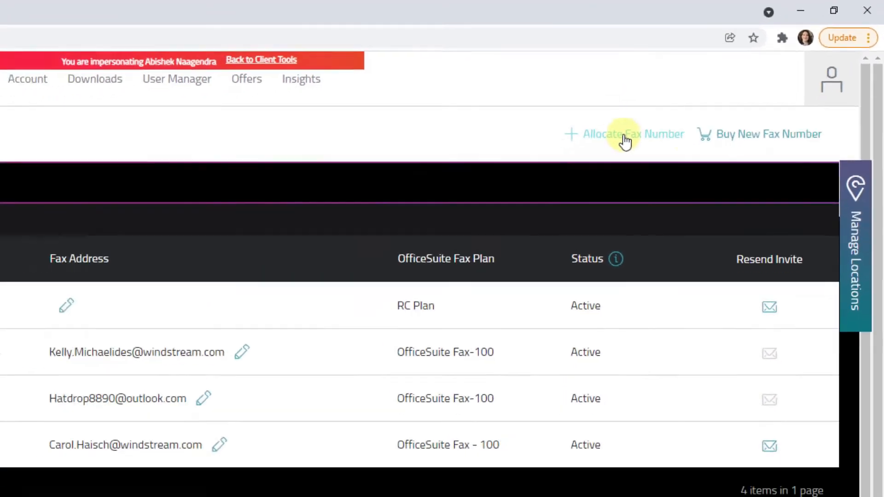
# Start allocating a fax number from the available licenses, using the OfficeSuite Fax -100 plan.
pyautogui.click(562, 172)
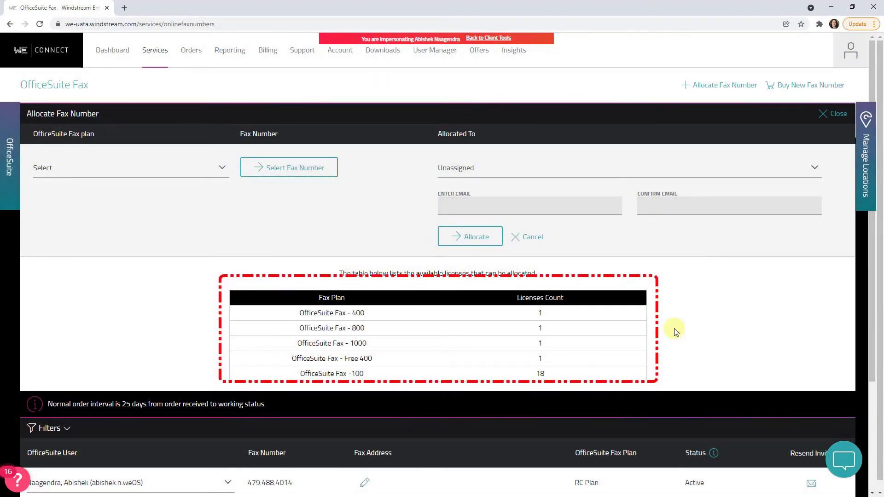
pyautogui.click(88, 173)
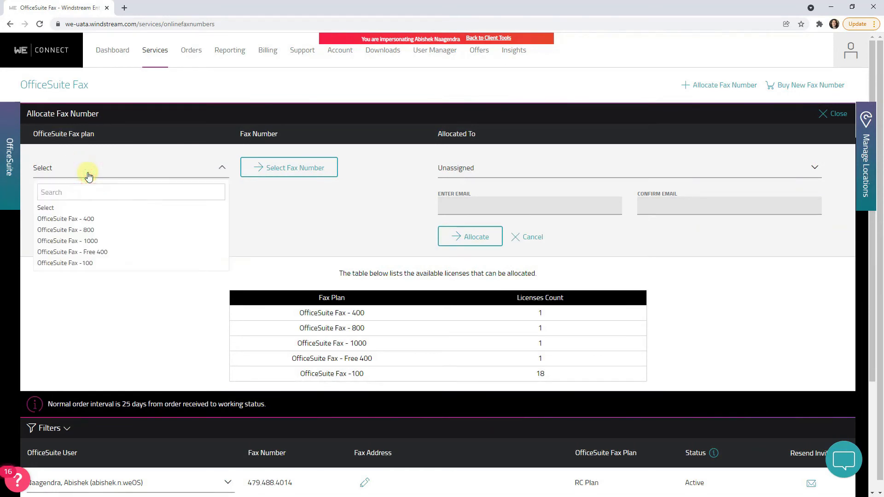
pyautogui.click(69, 263)
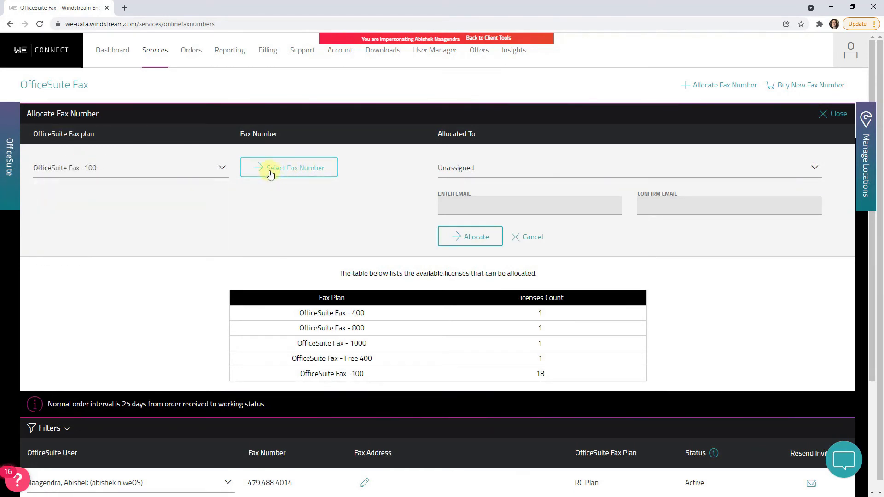
# Choose to use an existing fax number for the allocation and enter the phone number to transfer.
pyautogui.click(295, 173)
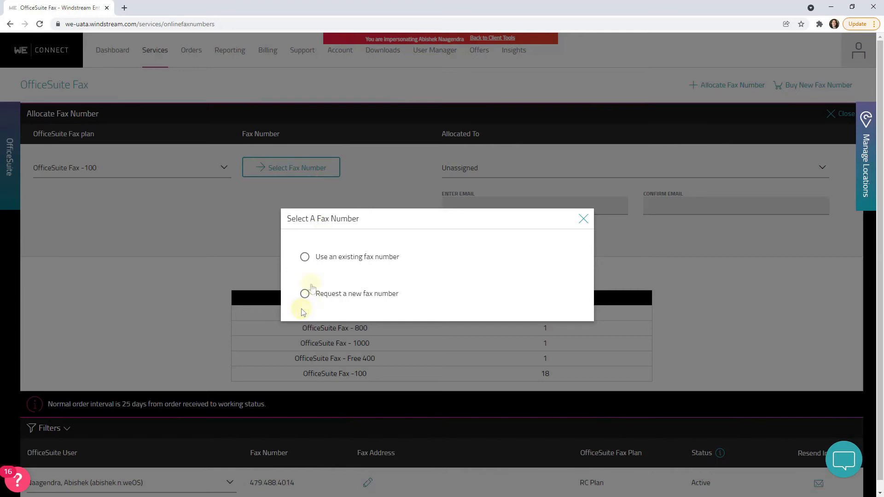
pyautogui.click(305, 259)
pyautogui.click(425, 271)
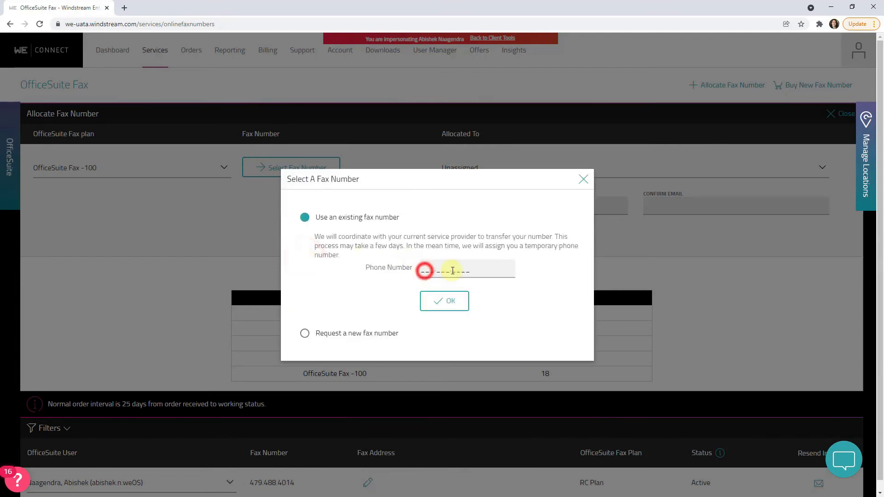
pyautogui.write('6105551212')
pyautogui.click(453, 304)
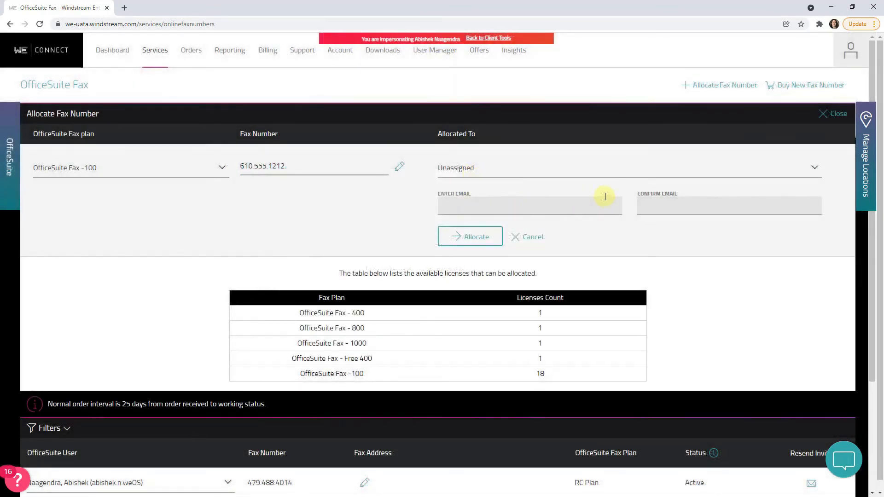
# Assign the transferred fax number to the eighth listed user and complete the allocation.
pyautogui.click(582, 171)
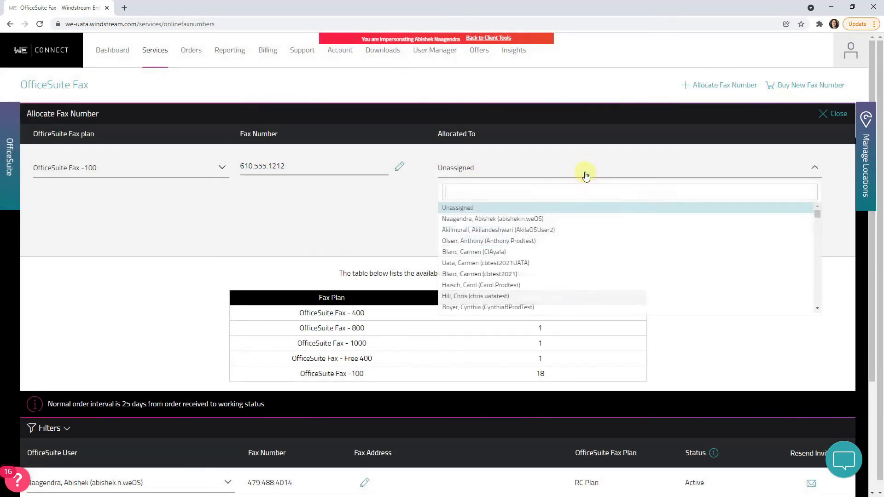
pyautogui.click(495, 295)
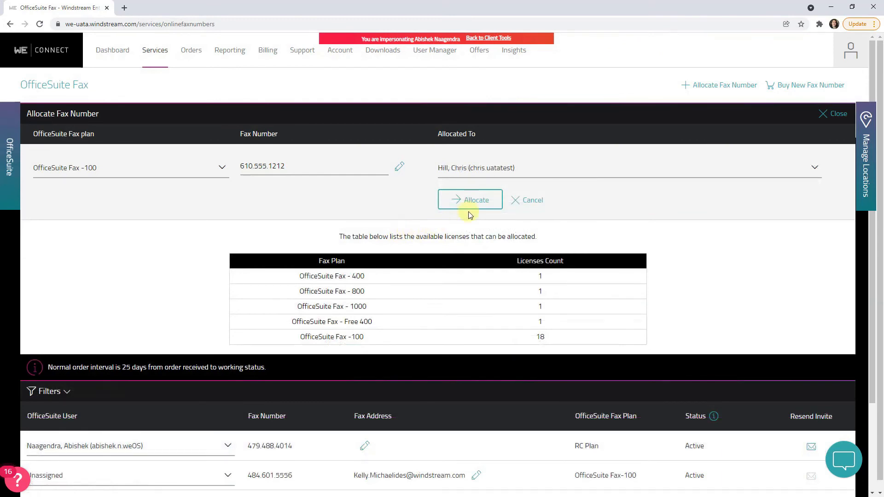
pyautogui.click(477, 199)
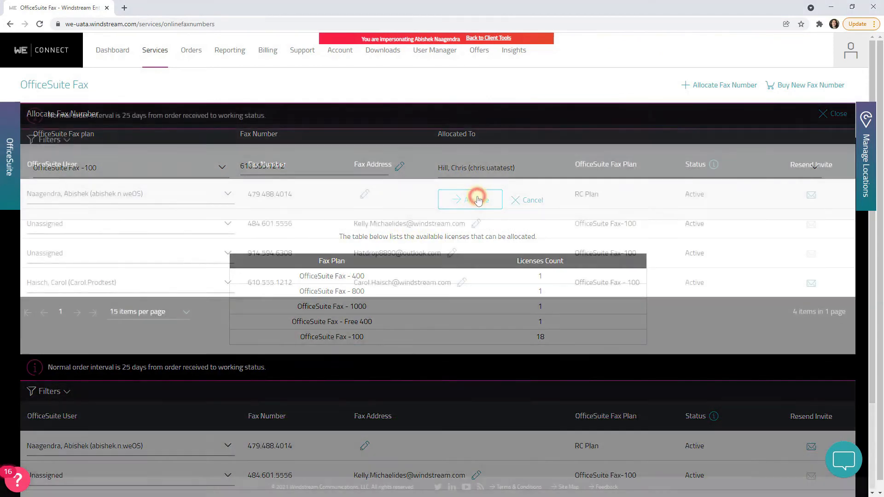